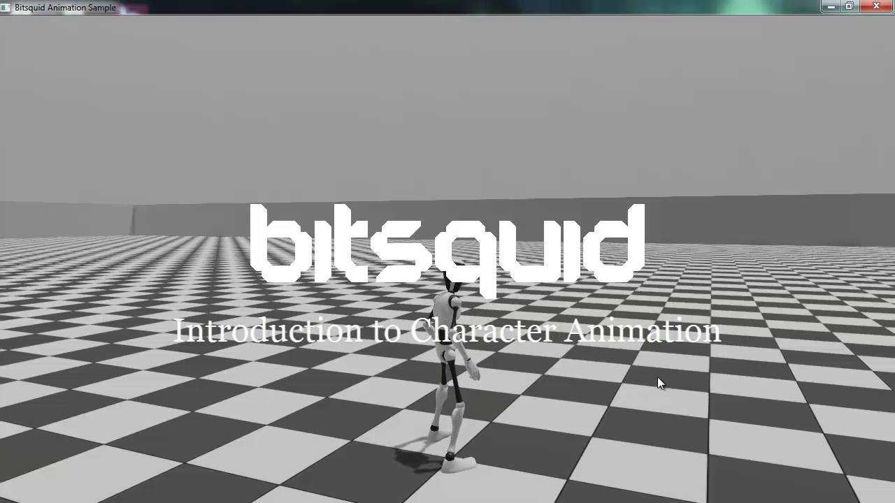
- Walk the character forward and turn left toward the far wall, then stop it idle
{"action": "key", "text": "w"}
{"action": "key", "text": "a"}
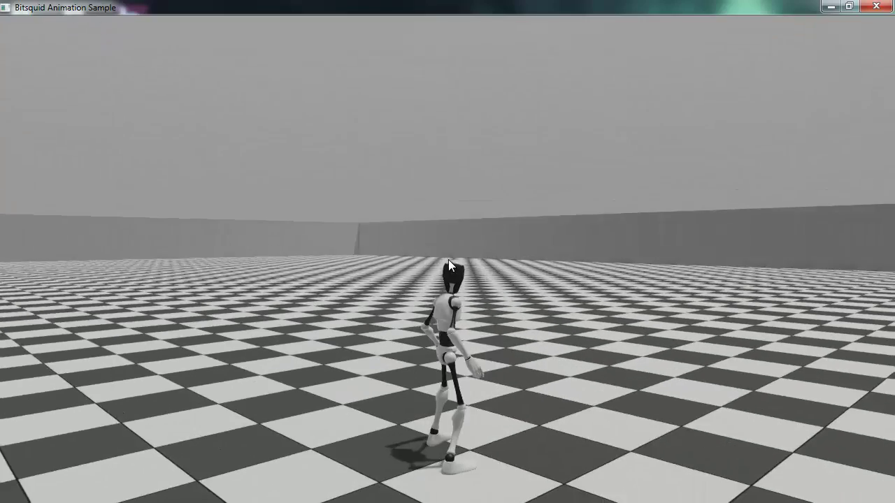
{"action": "key", "text": "a"}
{"action": "key", "text": "w"}
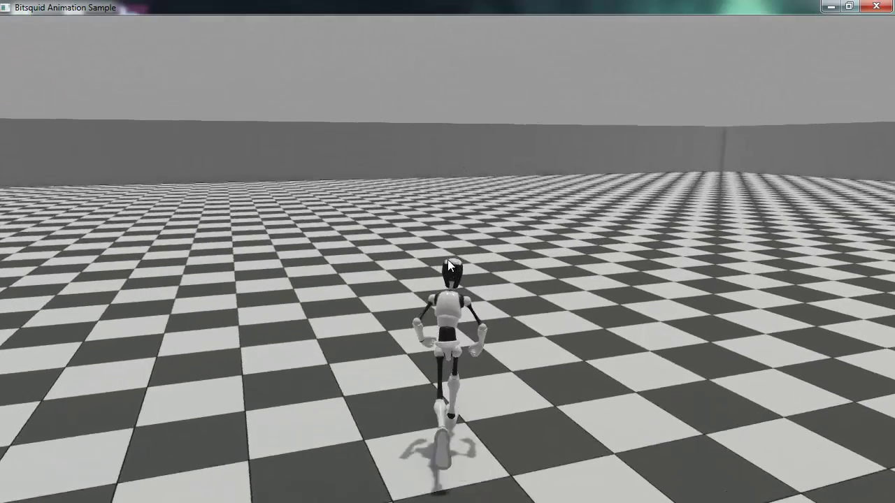
{"action": "key", "text": "w"}
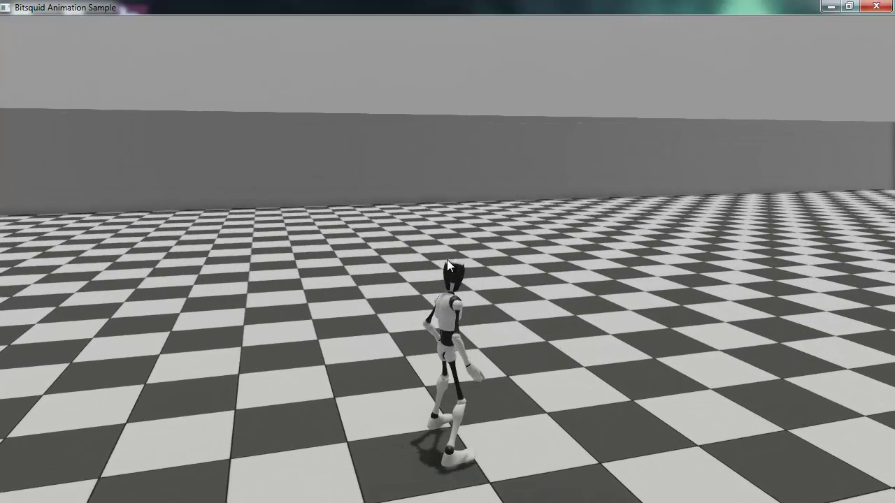
{"action": "key", "text": "d"}
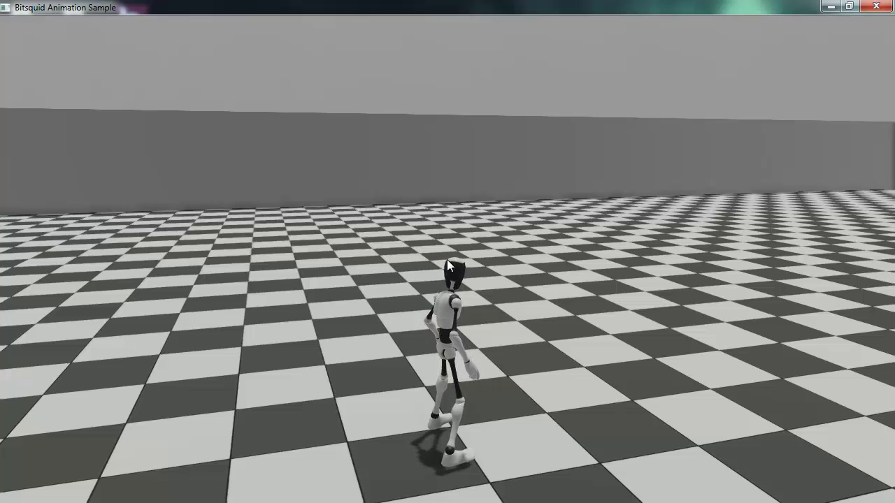
- Ragdoll the character with a click, then walk it forward and left after it recovers
{"action": "left_click", "coordinate": [448, 265]}
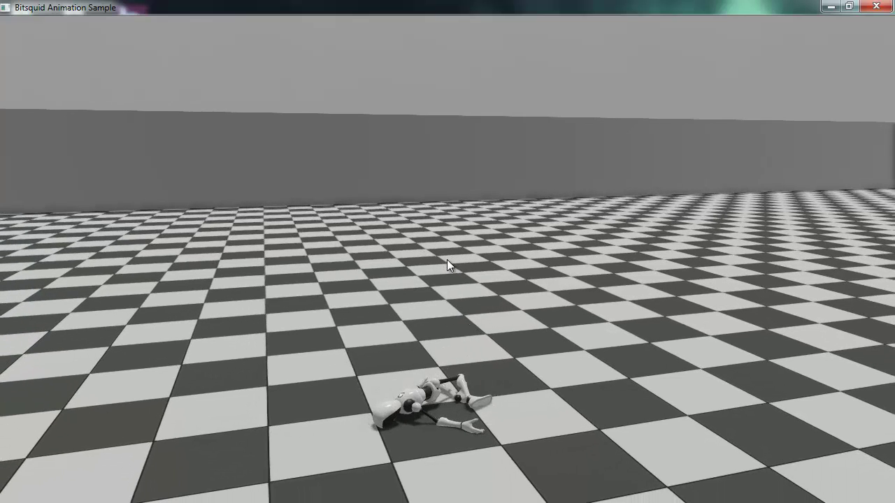
{"action": "key", "text": "w"}
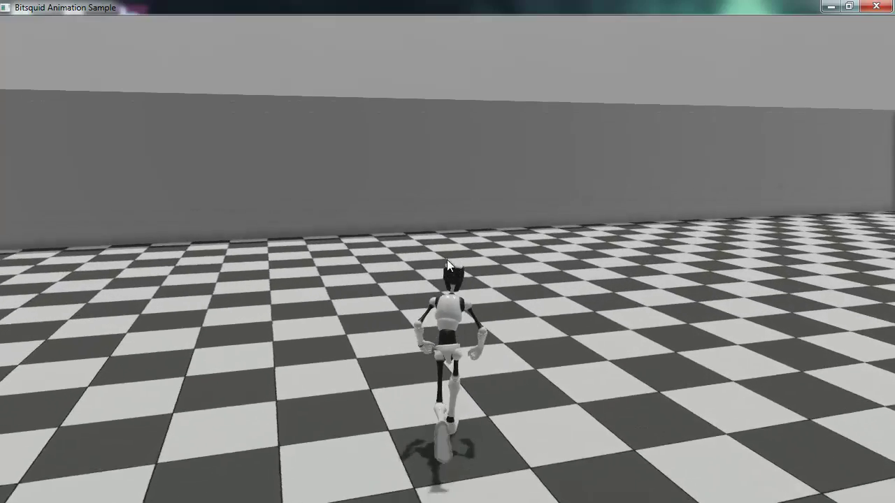
{"action": "key", "text": "a"}
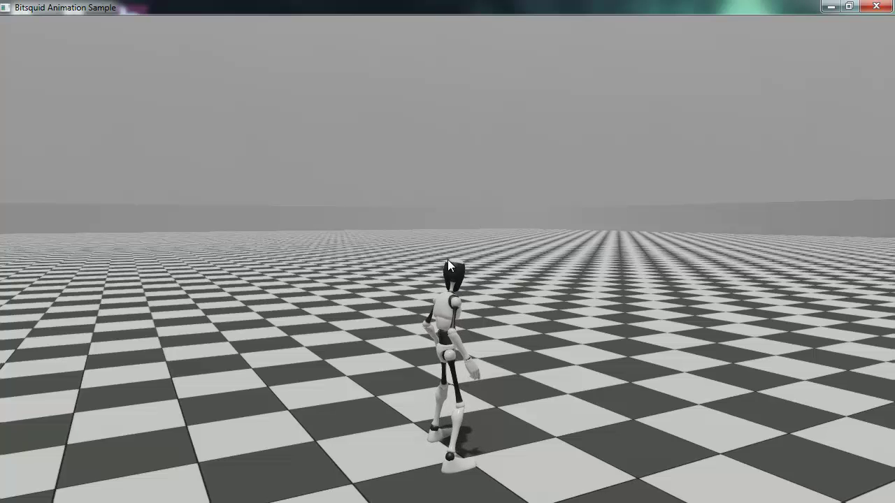
{"action": "key", "text": "w"}
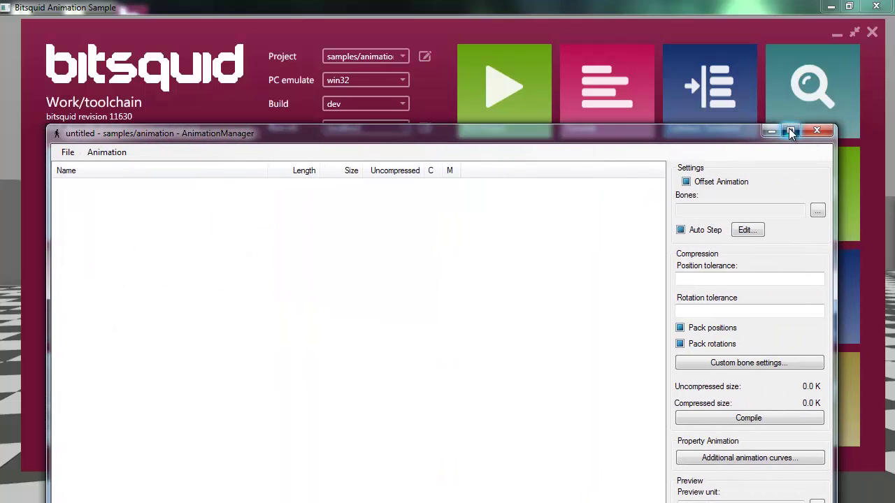
- Launch Animation Manager and choose File > Open Animation Set
{"action": "left_click", "coordinate": [795, 134]}
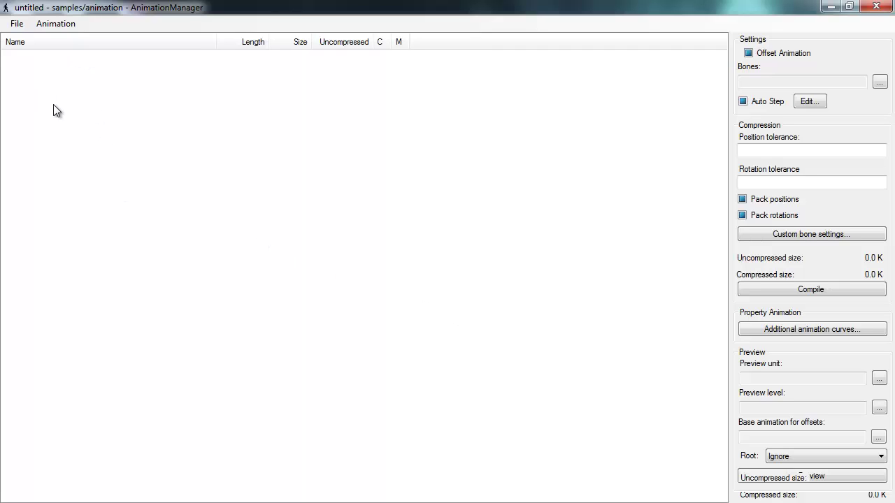
{"action": "left_click", "coordinate": [17, 23]}
{"action": "left_click", "coordinate": [67, 55]}
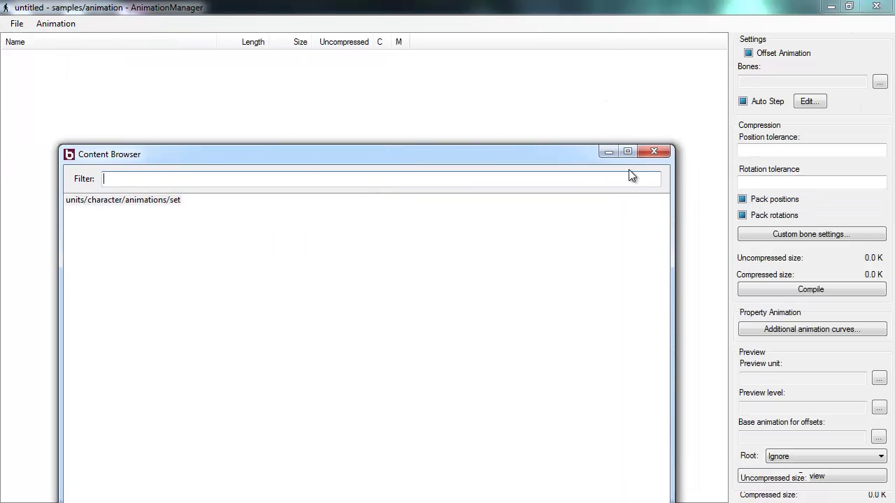
- Maximize the Content Browser and open the units/character/animations/set animation set
{"action": "left_click", "coordinate": [635, 153]}
{"action": "left_click", "coordinate": [61, 54]}
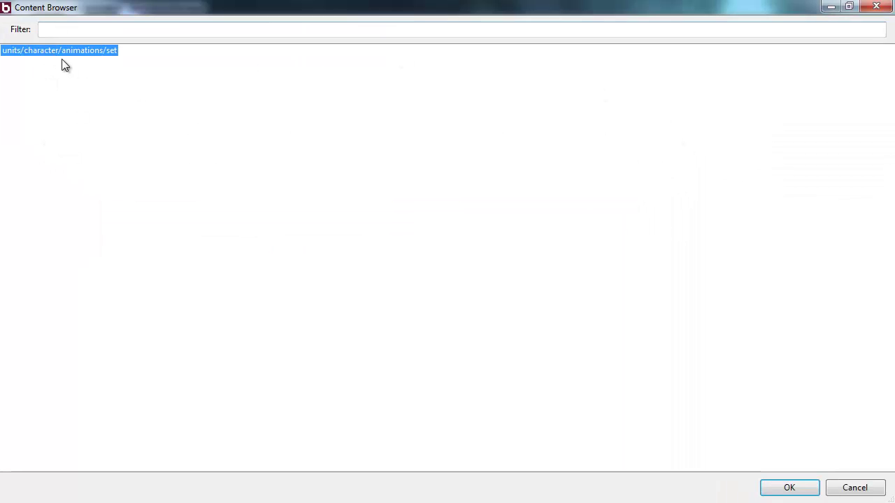
{"action": "left_click", "coordinate": [789, 489]}
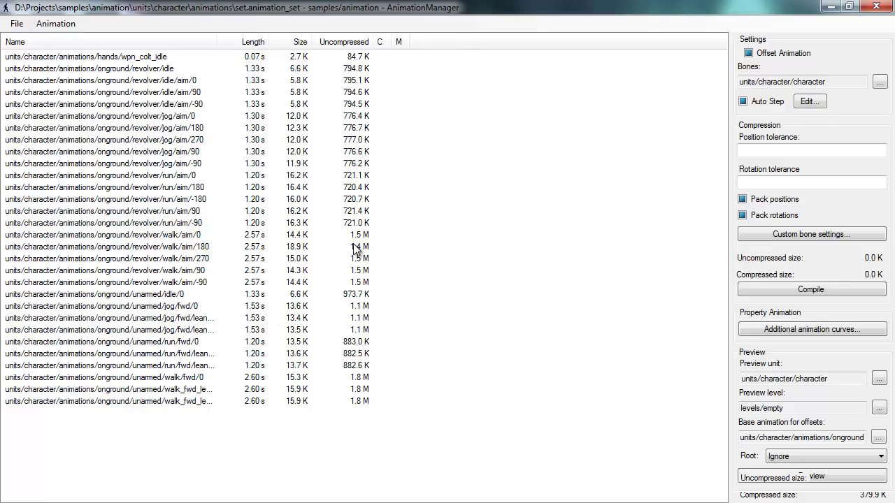
- Check the unarmed/jog/fwd/0 and unarmed/idle/0 settings, then preview revolver/run/aim/0
{"action": "left_click", "coordinate": [365, 311]}
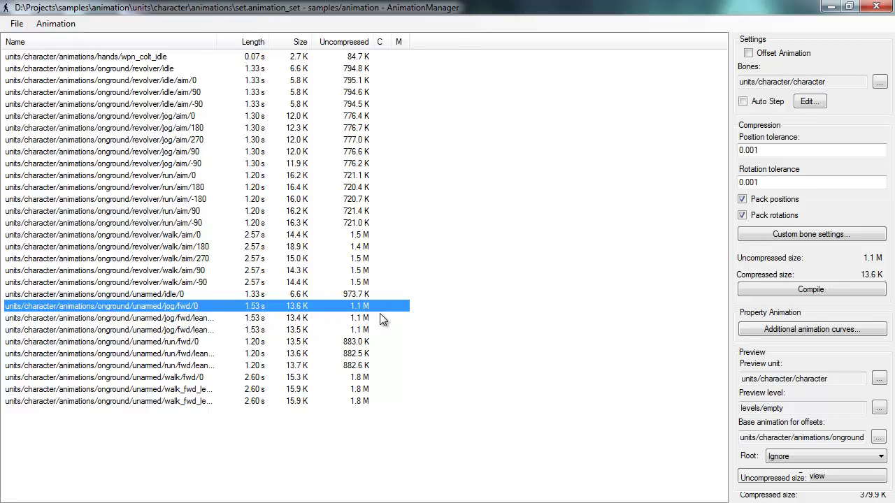
{"action": "left_click", "coordinate": [348, 295]}
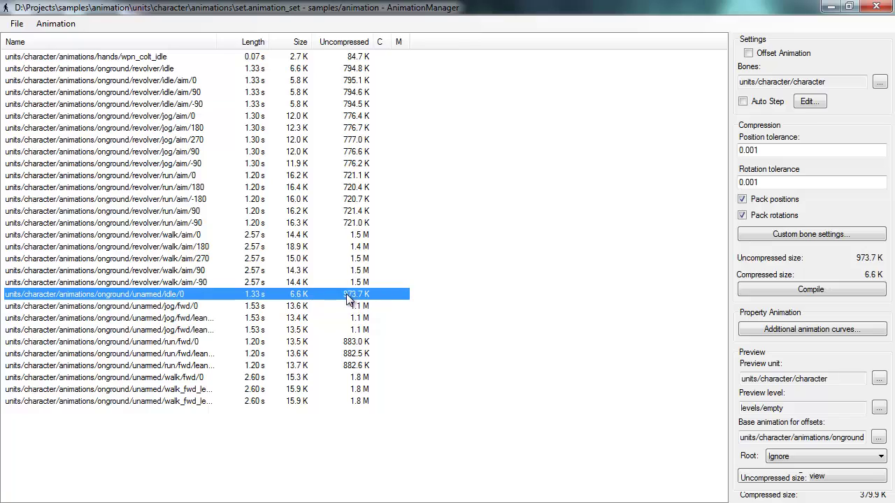
{"action": "left_click", "coordinate": [313, 307]}
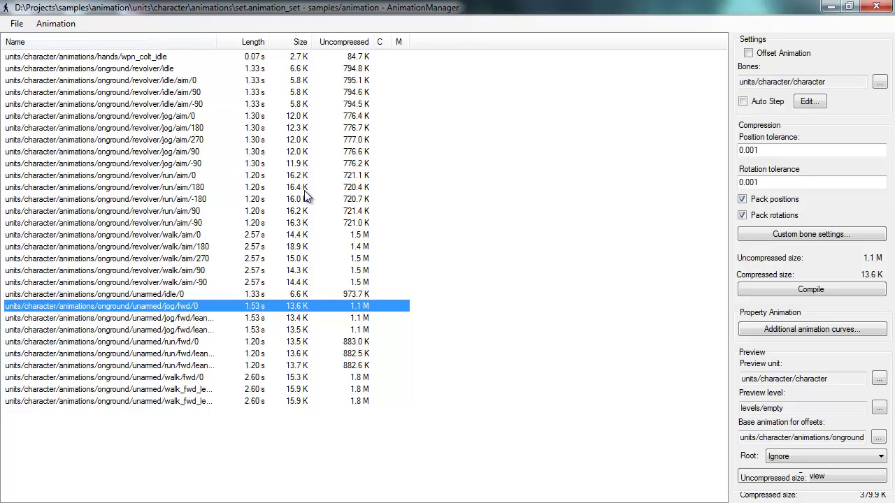
{"action": "left_click", "coordinate": [175, 177]}
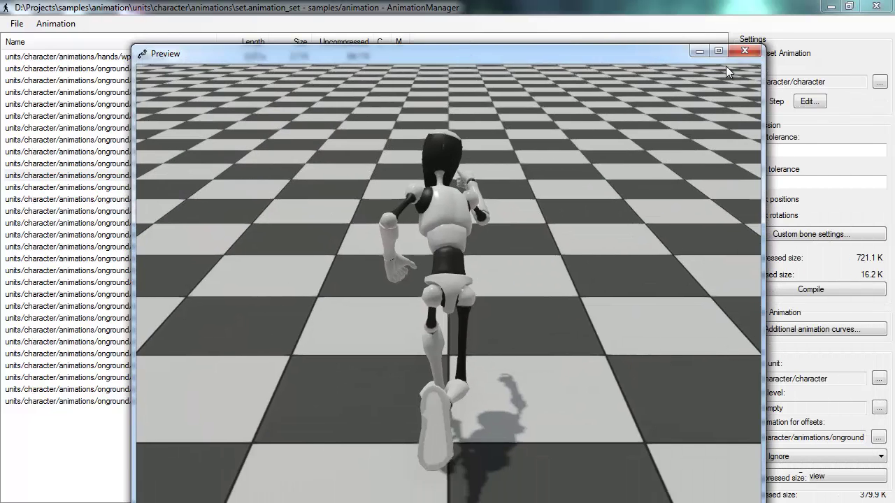
- Maximize the preview, pause the run animation and set the playback speed to / 5
{"action": "left_click", "coordinate": [720, 51]}
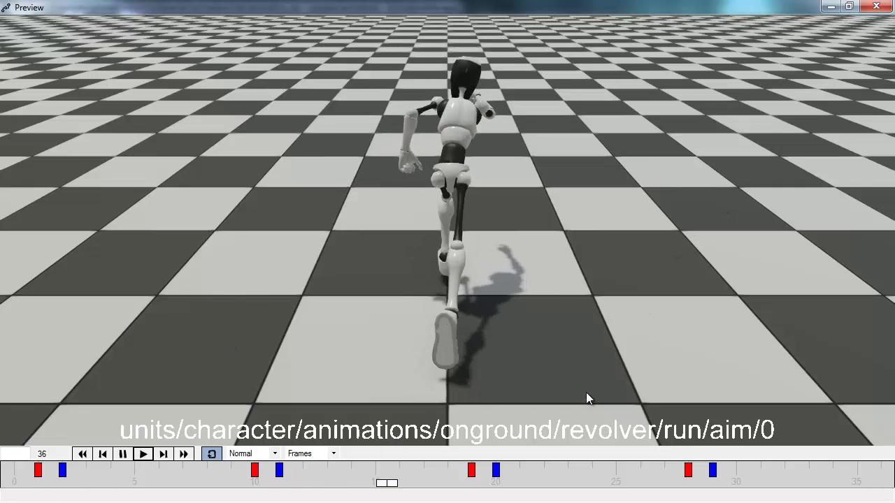
{"action": "left_click_drag", "start_coordinate": [586, 388], "coordinate": [447, 230]}
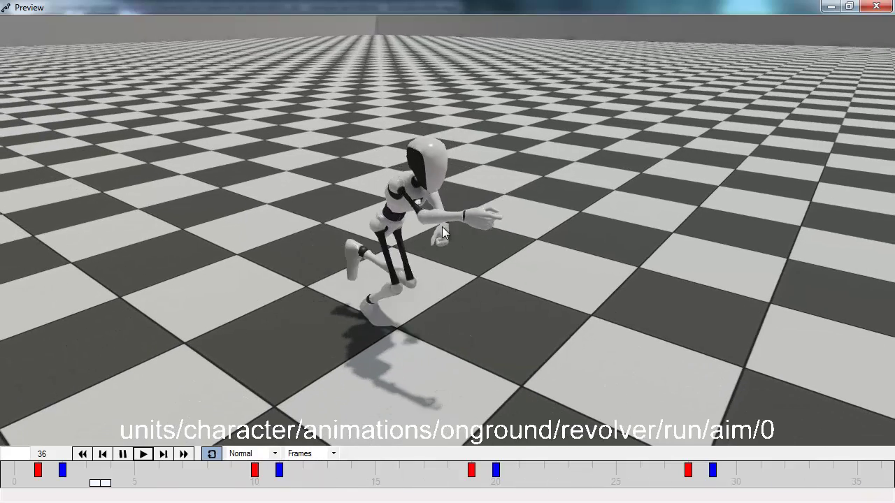
{"action": "left_click", "coordinate": [122, 453]}
{"action": "left_click", "coordinate": [275, 454]}
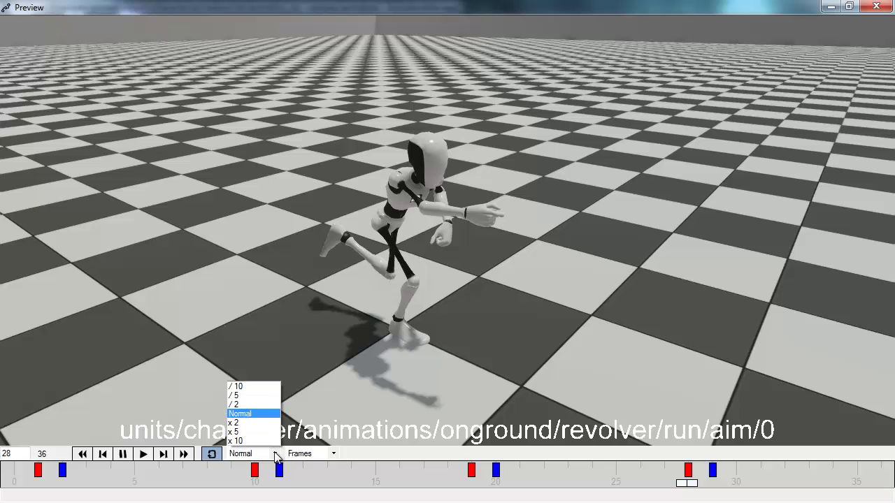
{"action": "left_click", "coordinate": [250, 395]}
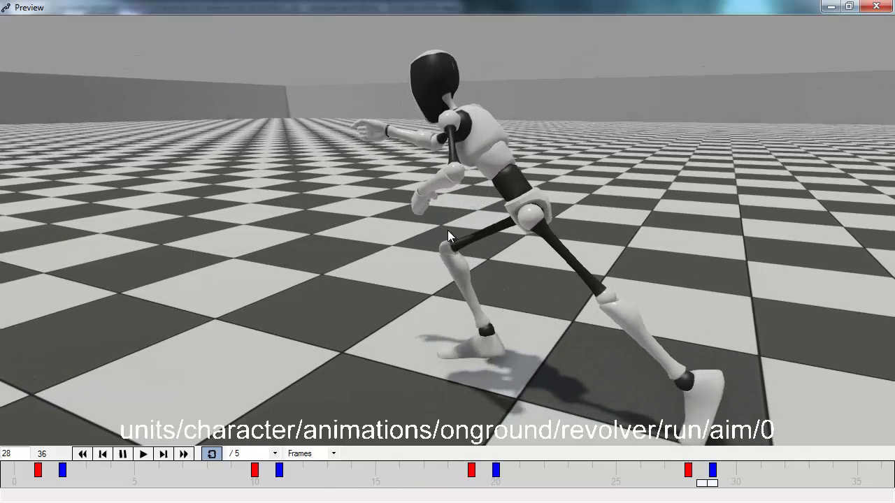
- Pause the run at frame 13, then inspect and close the frame-2 left_foot trigger
{"action": "left_click", "coordinate": [125, 454]}
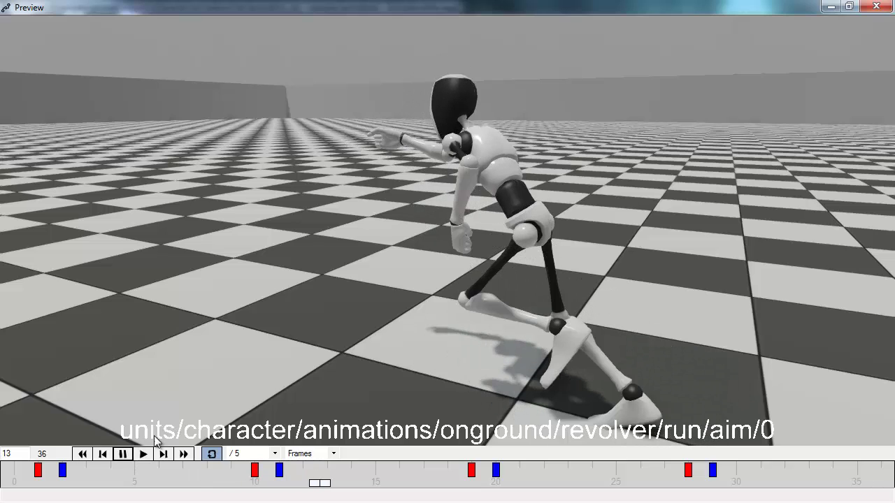
{"action": "left_click", "coordinate": [63, 473]}
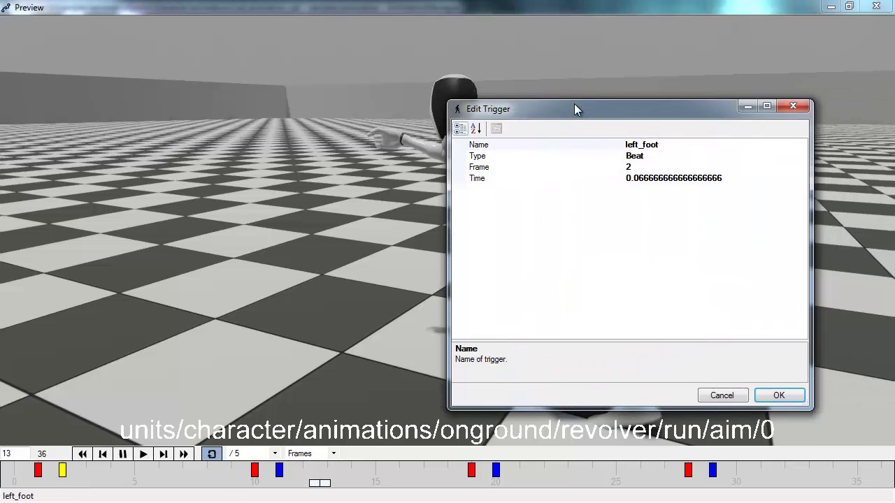
{"action": "left_click_drag", "start_coordinate": [574, 103], "coordinate": [168, 122]}
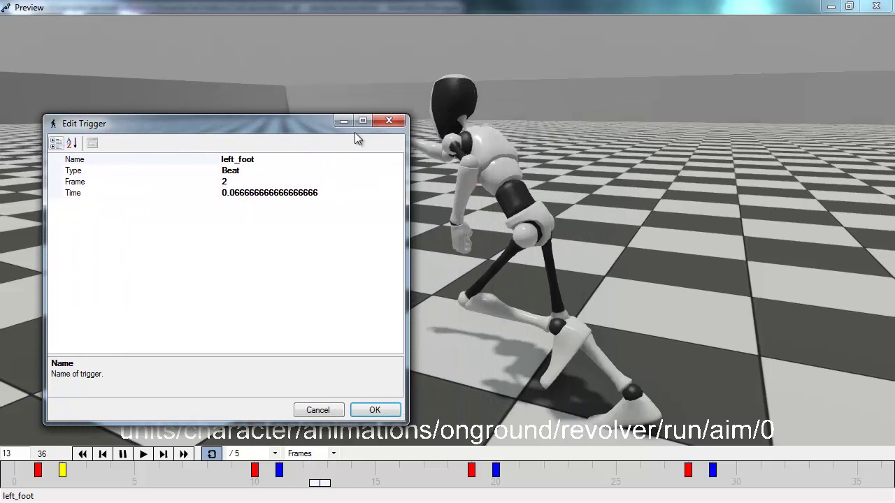
{"action": "left_click", "coordinate": [392, 121]}
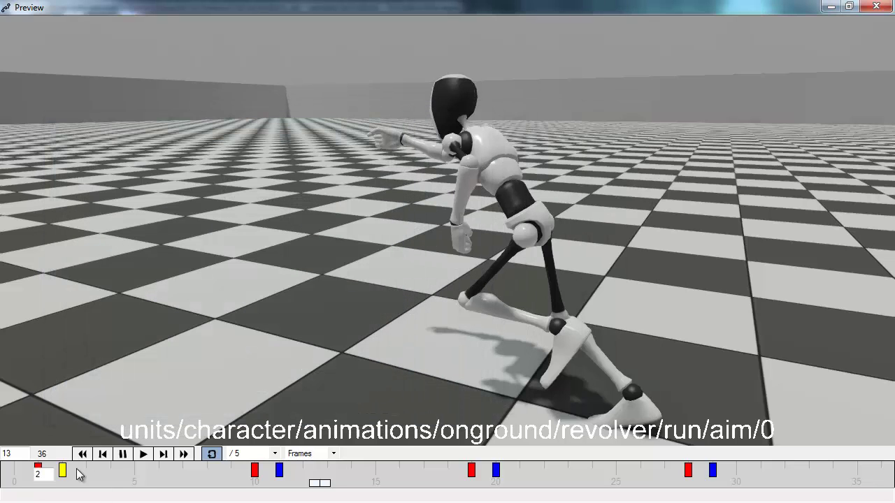
- Open the anim_sfx_walk trigger at frame 10 in Edit Trigger and reposition the dialog
{"action": "double_click", "coordinate": [256, 472]}
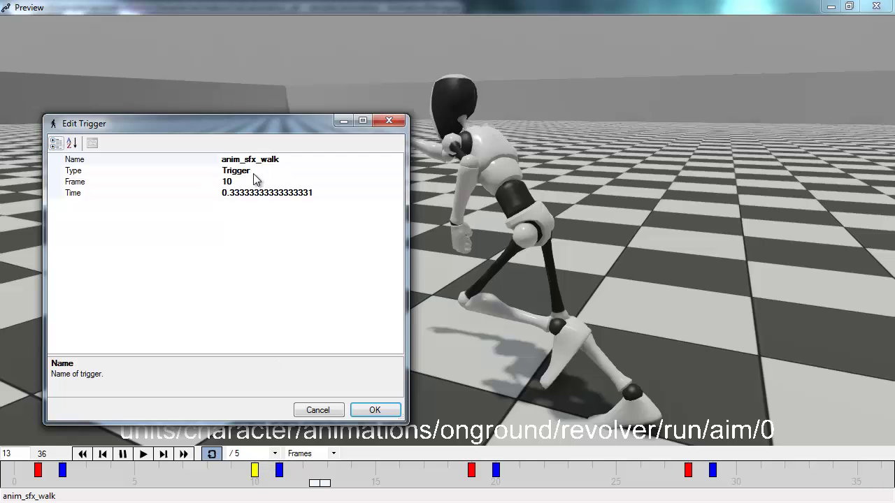
{"action": "left_click_drag", "start_coordinate": [249, 129], "coordinate": [256, 111]}
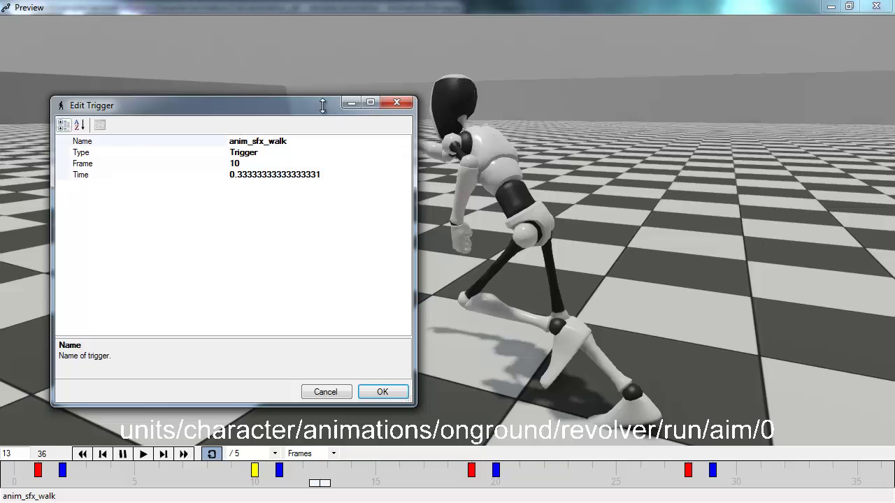
{"action": "left_click_drag", "start_coordinate": [281, 108], "coordinate": [301, 104]}
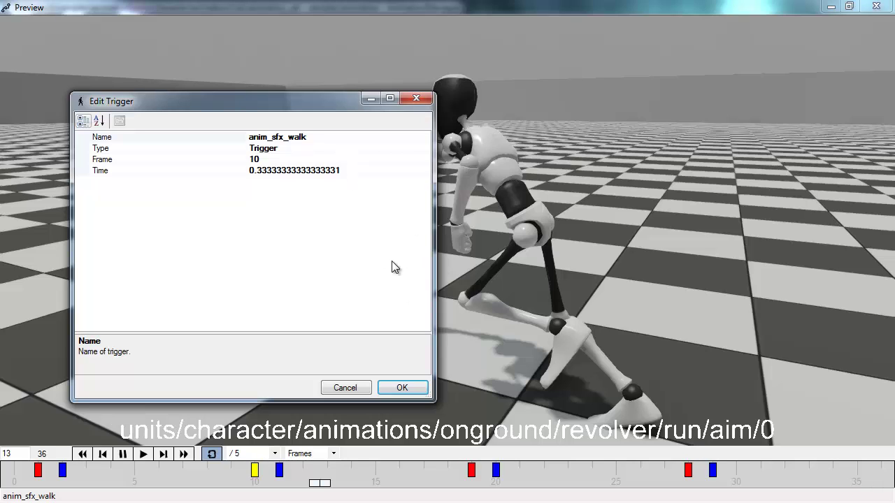
- Close the anim_sfx_walk editor, then inspect and close the frame-11 right_foot Beat trigger
{"action": "left_click", "coordinate": [418, 97]}
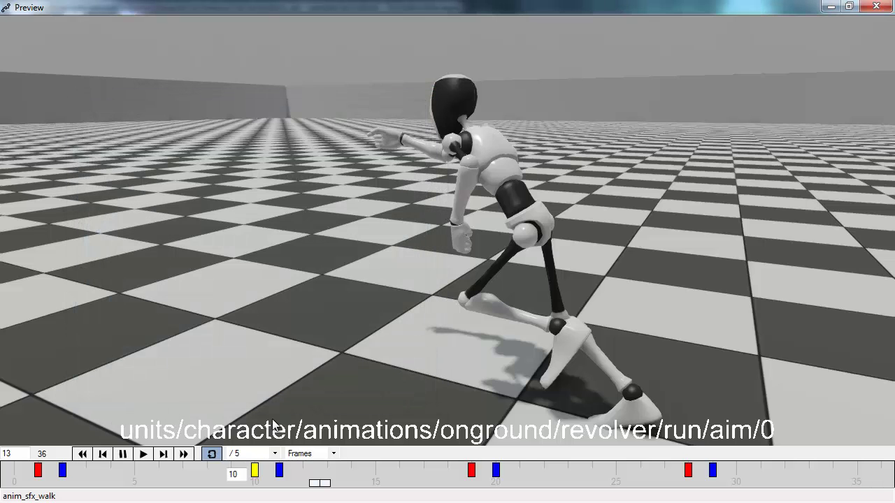
{"action": "left_click", "coordinate": [280, 472]}
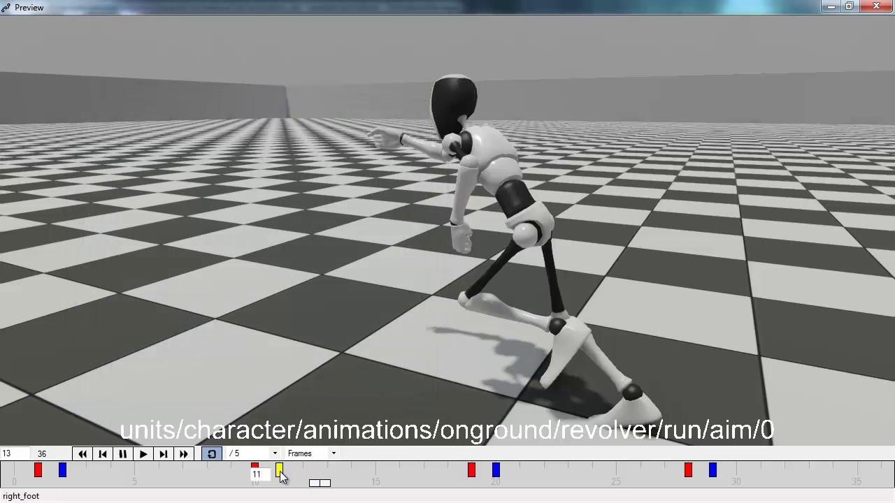
{"action": "double_click", "coordinate": [280, 471]}
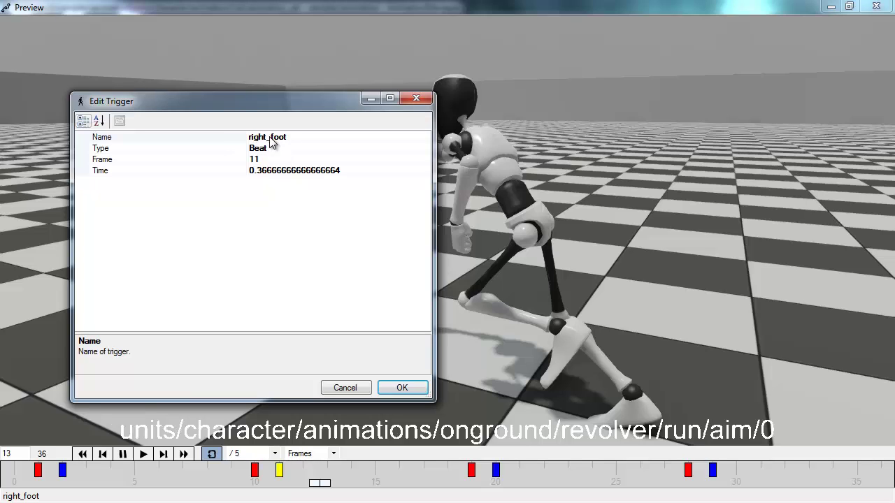
{"action": "left_click", "coordinate": [419, 99]}
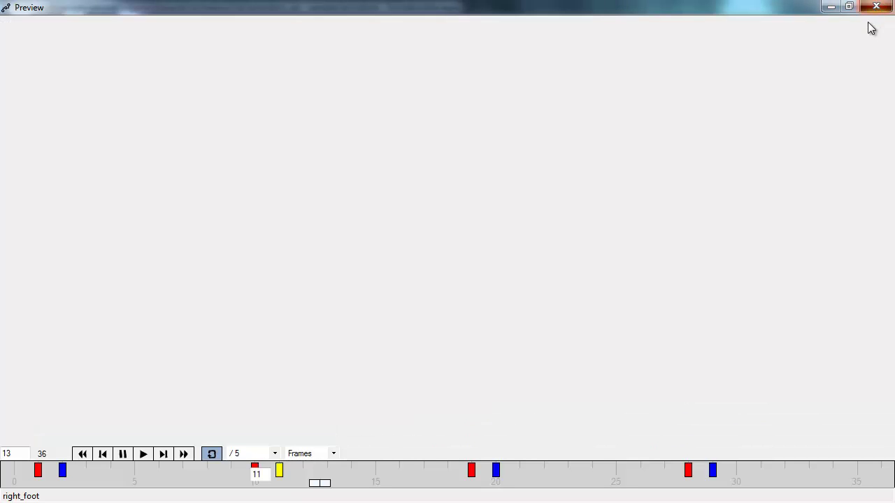
- Close the Preview, view the jog/aim/270 settings, then clear the animation selection
{"action": "left_click", "coordinate": [876, 6]}
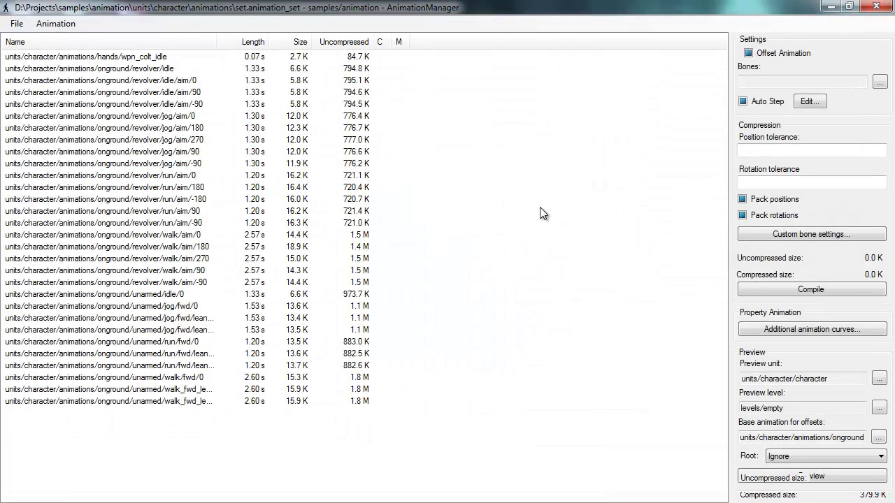
{"action": "left_click", "coordinate": [353, 139]}
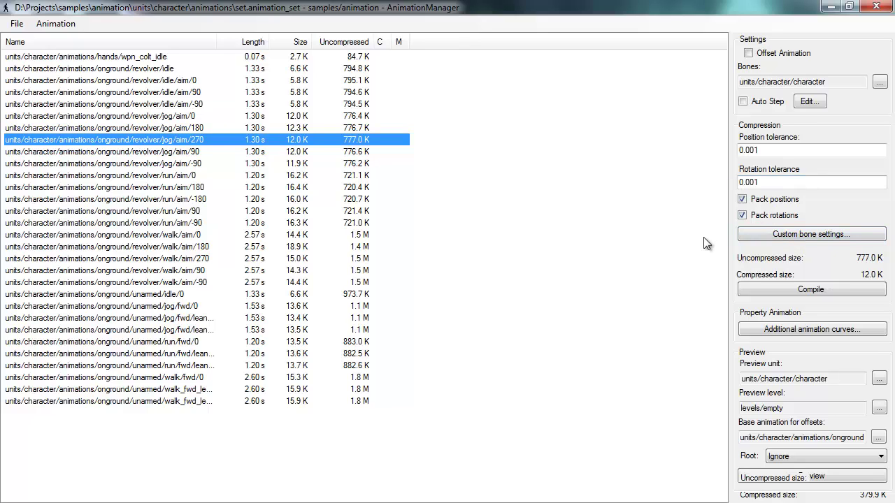
{"action": "left_click", "coordinate": [530, 221]}
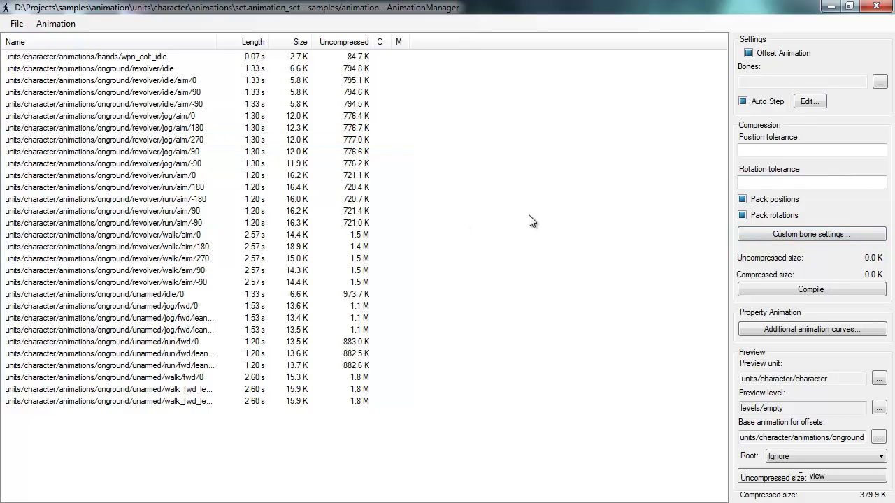